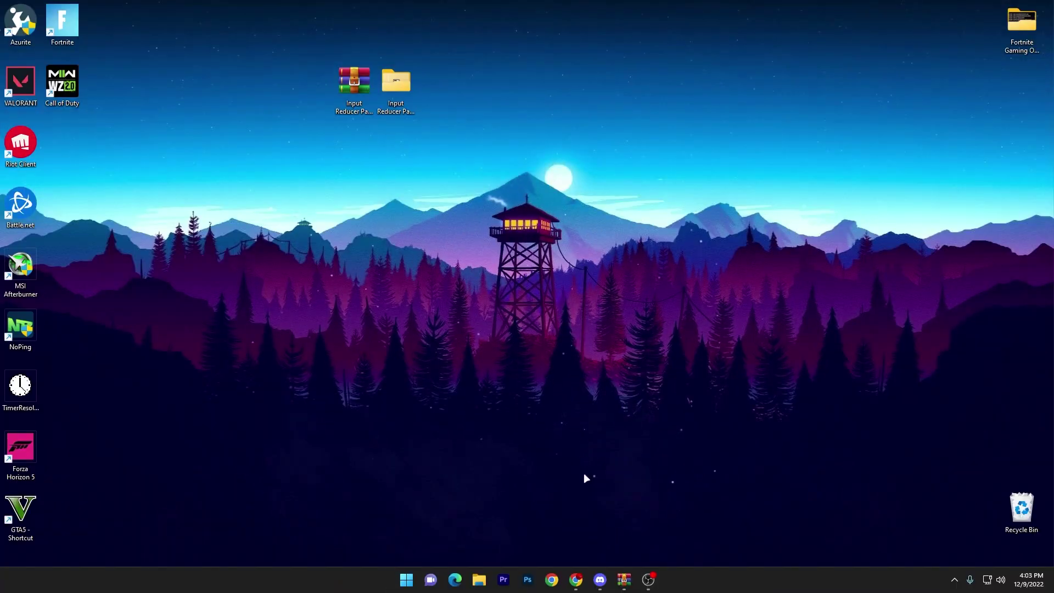
- Switch to Chrome and look over the download page for the Fortnite 0 input delay pack
left_click(575, 579)
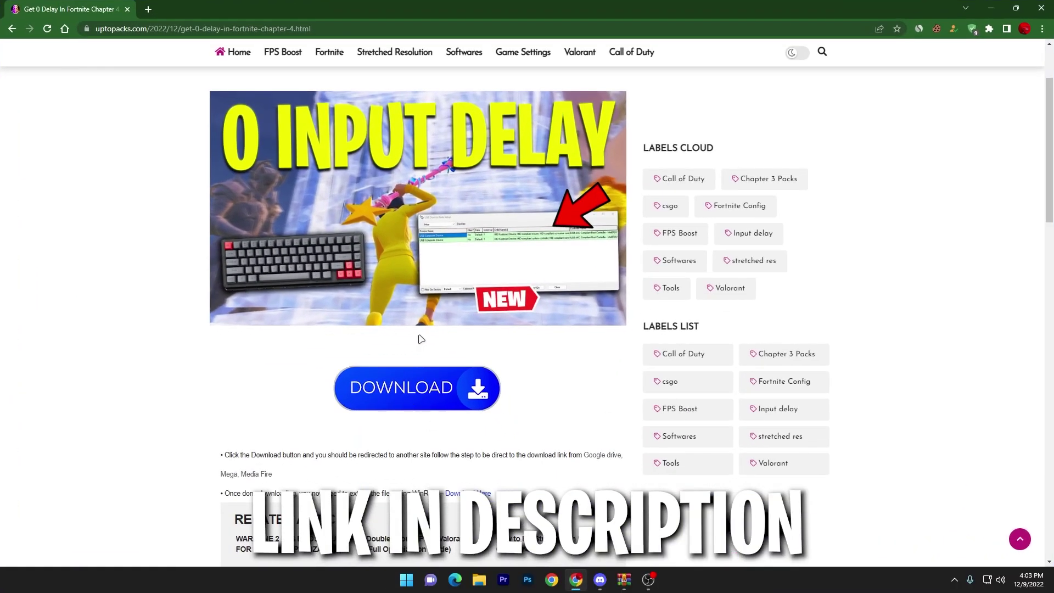
scroll(492, 328, "down", 5)
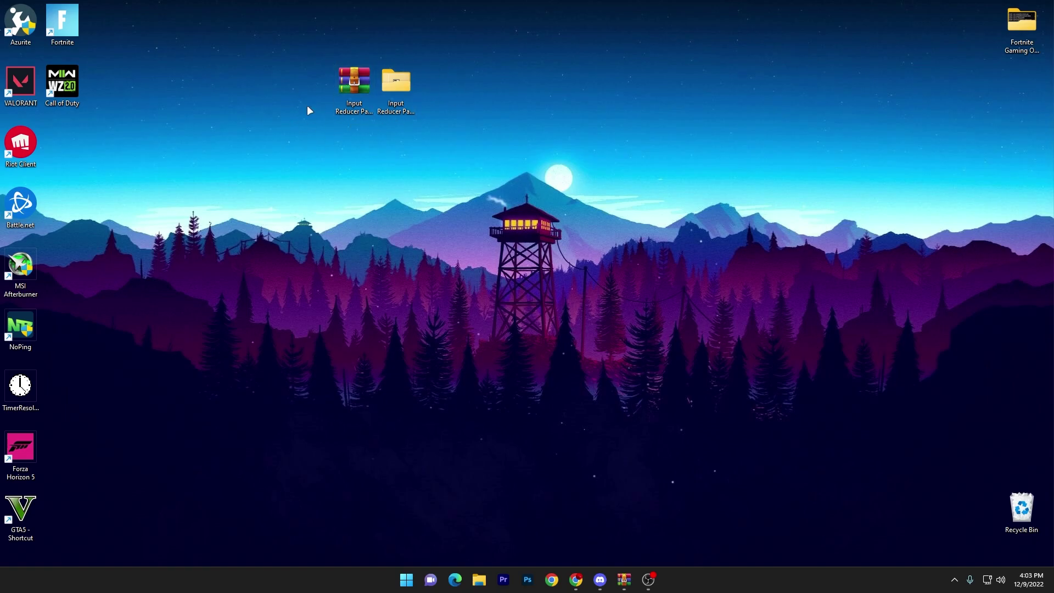
- Move the Input Reducer Pack archive and folder together to the upper middle of the desktop, and check the archive's contents
left_click_drag(307, 105, 470, 64)
left_click_drag(365, 90, 615, 155)
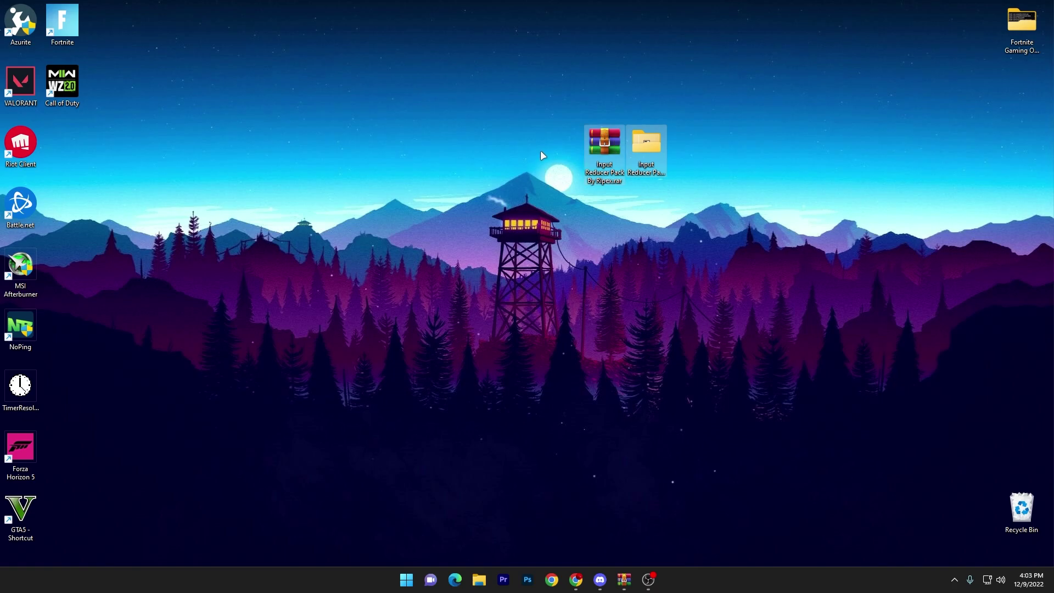
double_click(606, 142)
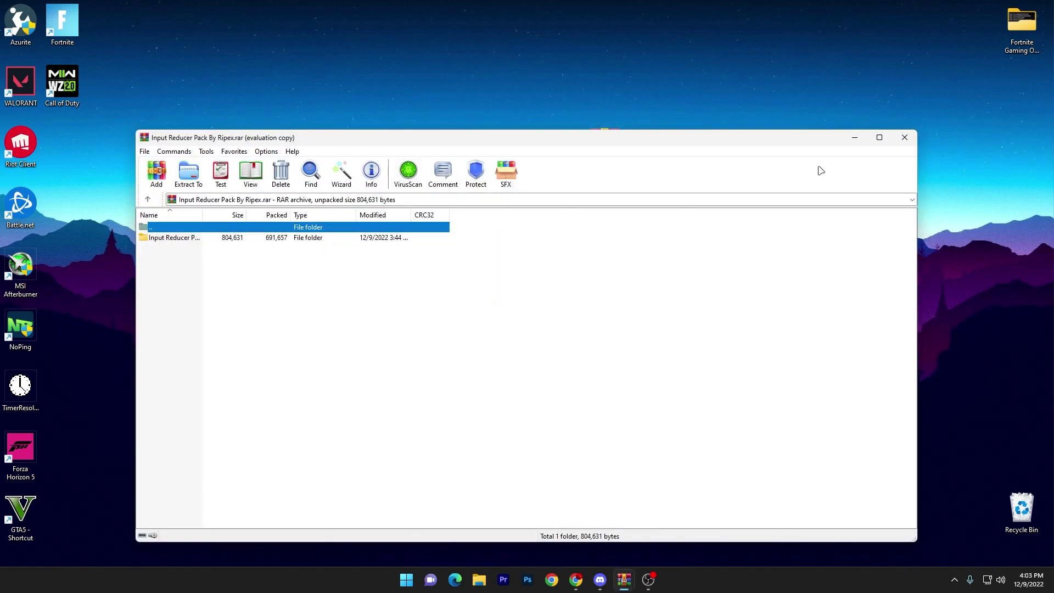
left_click(904, 138)
- Separate the Input Reducer Pack folder from its archive on the desktop and open the folder to view its files
left_click_drag(645, 144, 687, 149)
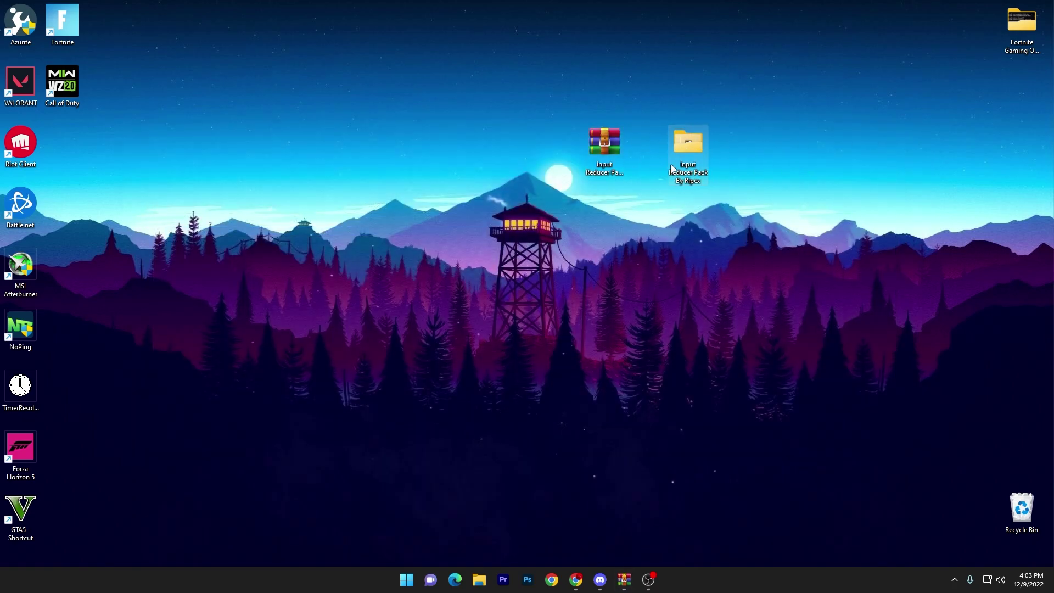
double_click(691, 144)
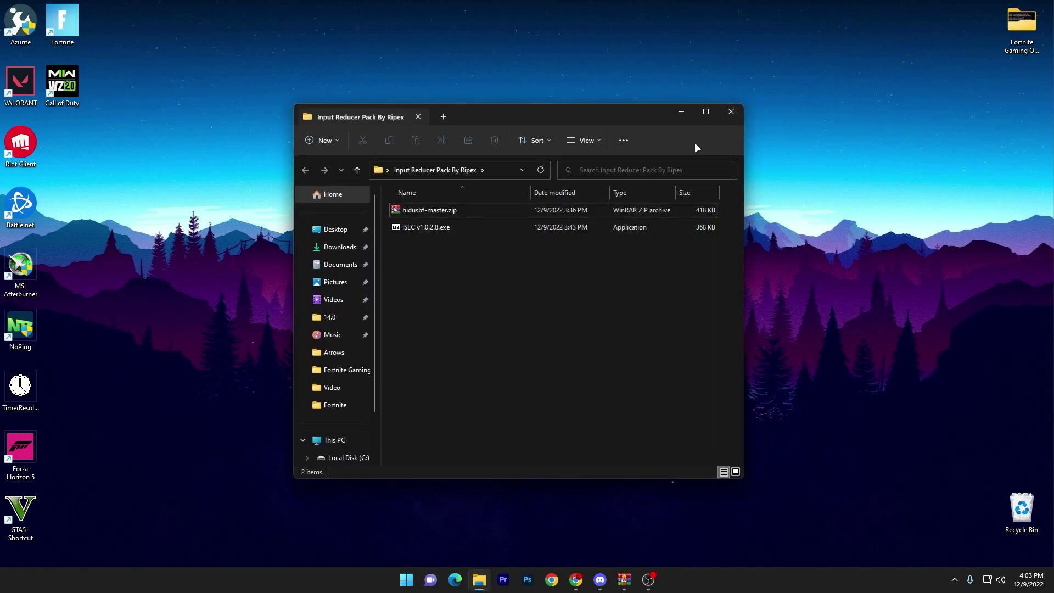
left_click_drag(423, 272, 572, 207)
left_click(591, 207)
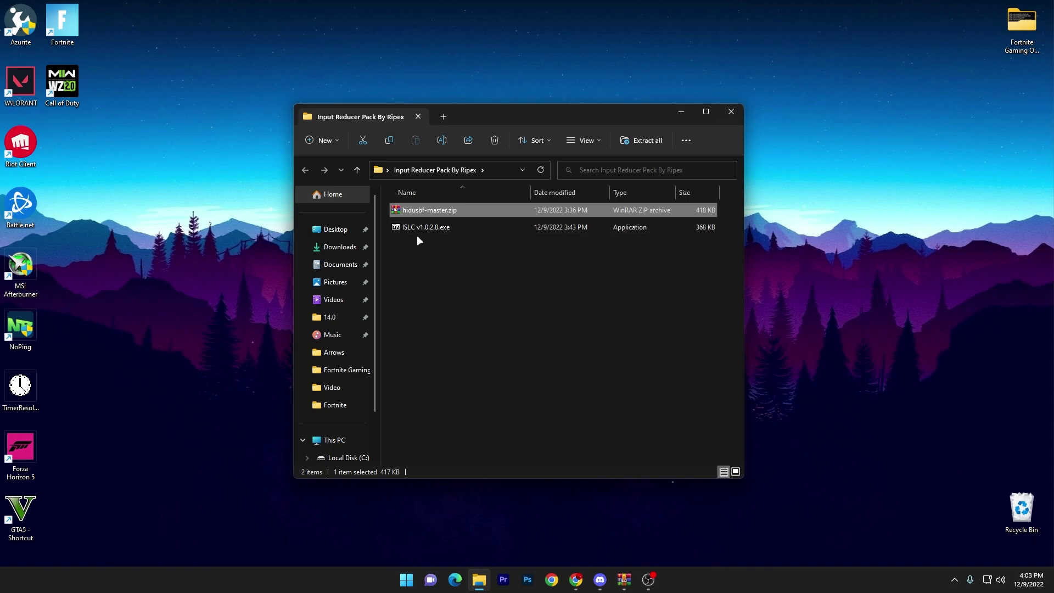
- Extract the hidusbf-master folder from hidusbf-master.zip to the desktop and close the archive
double_click(445, 210)
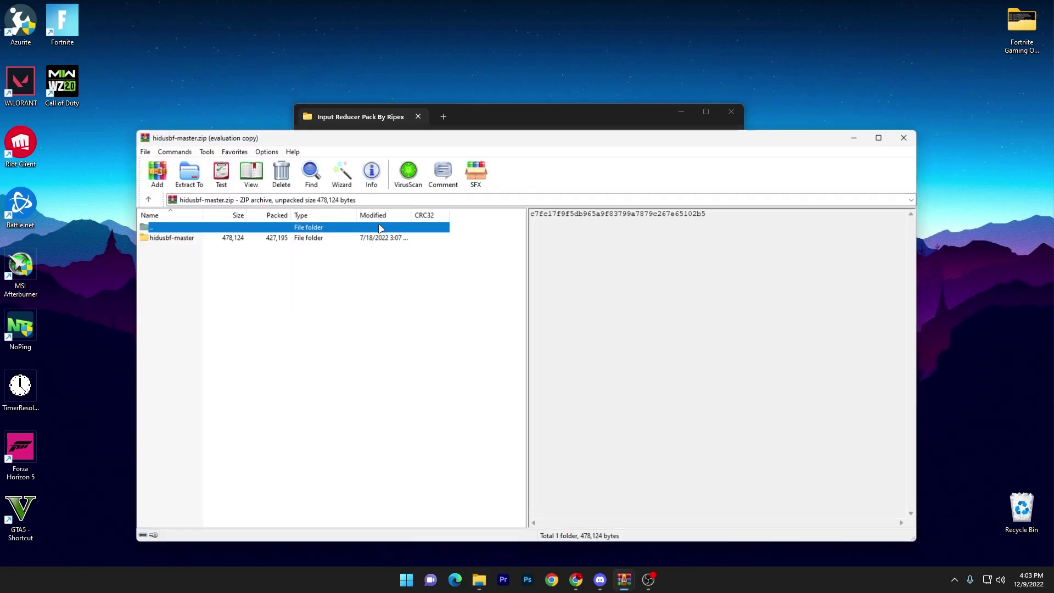
left_click_drag(262, 240, 497, 247)
left_click_drag(793, 85, 798, 95)
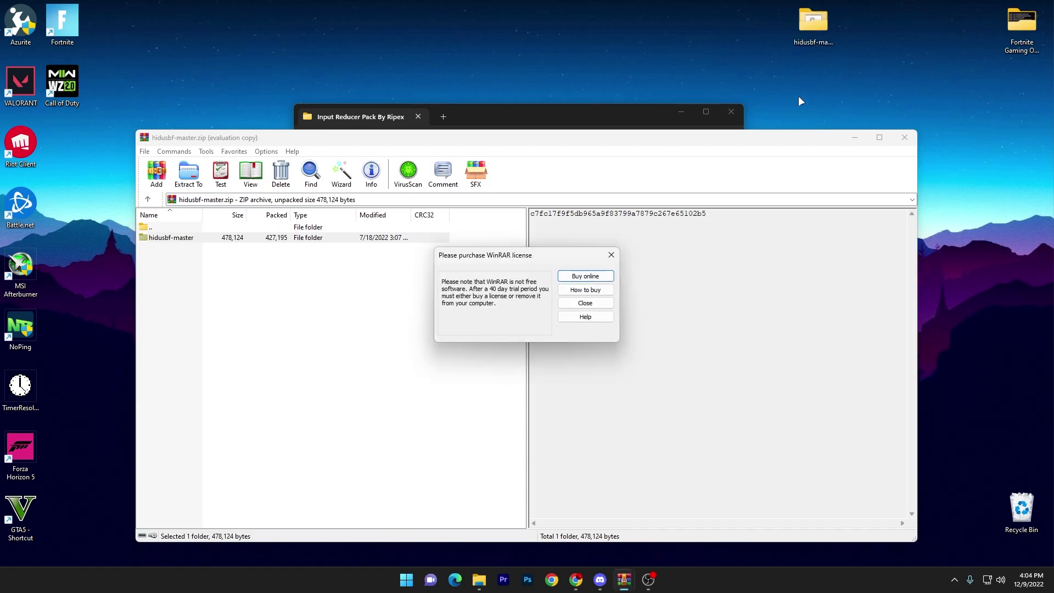
left_click(609, 252)
left_click(904, 138)
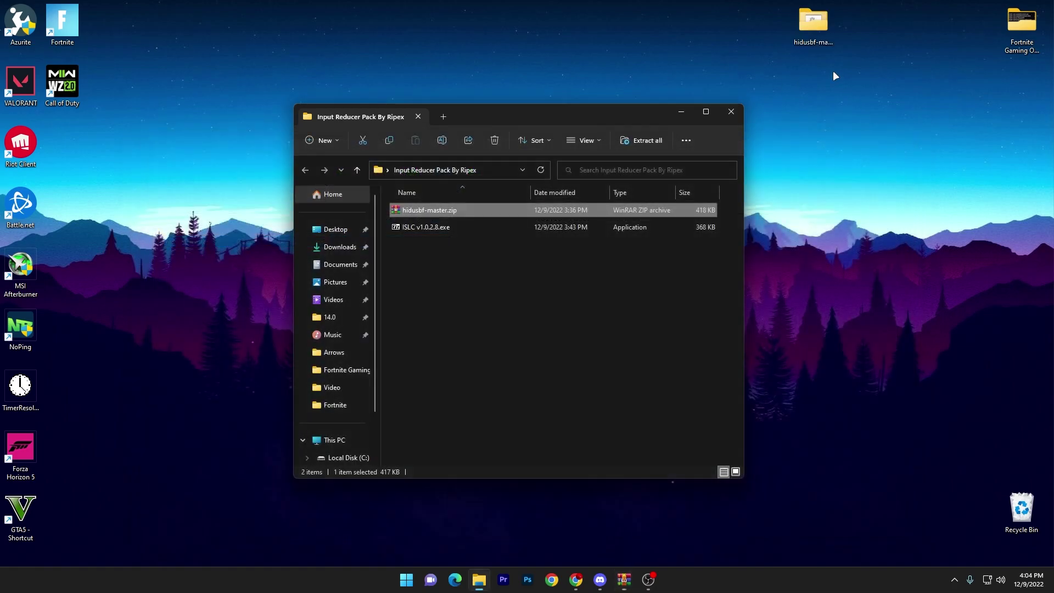
- Open hidusbf.zip from the extracted hidusbf-master folder and run Setup.exe from its DRIVER folder
double_click(825, 40)
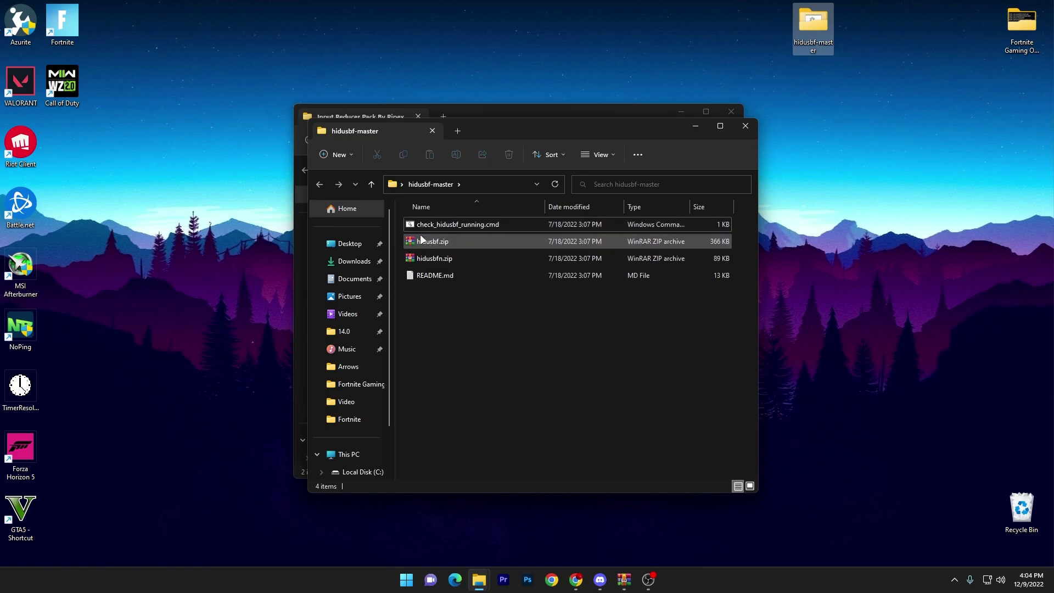
left_click_drag(539, 127, 673, 177)
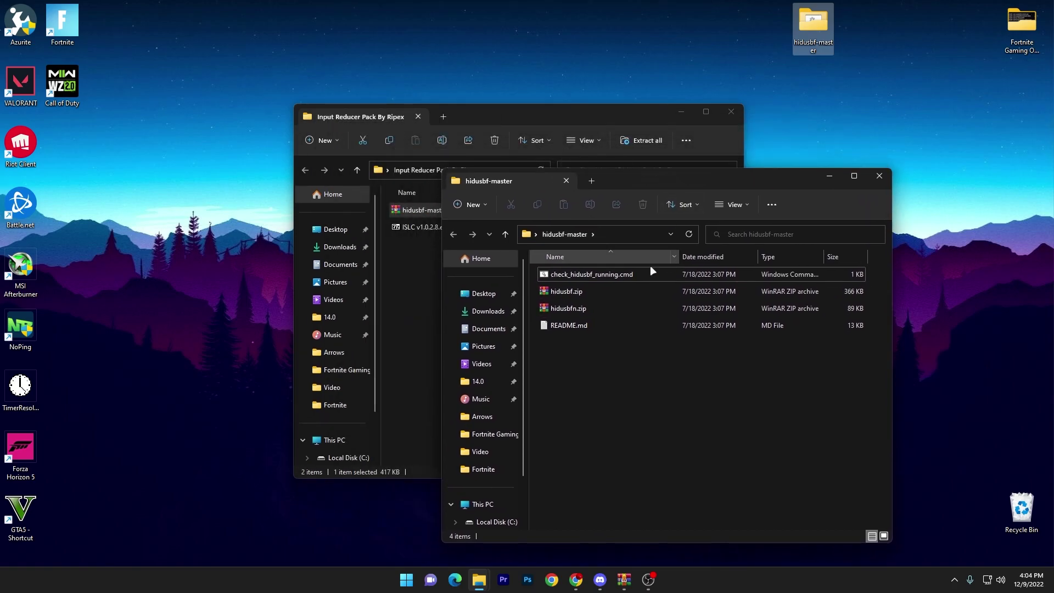
double_click(557, 292)
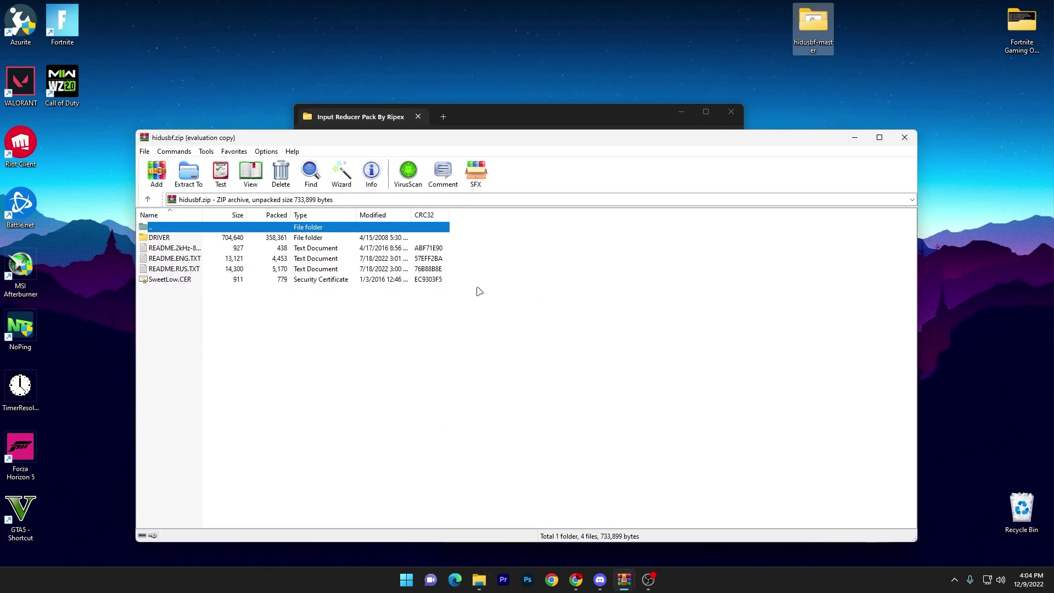
left_click(610, 296)
double_click(179, 241)
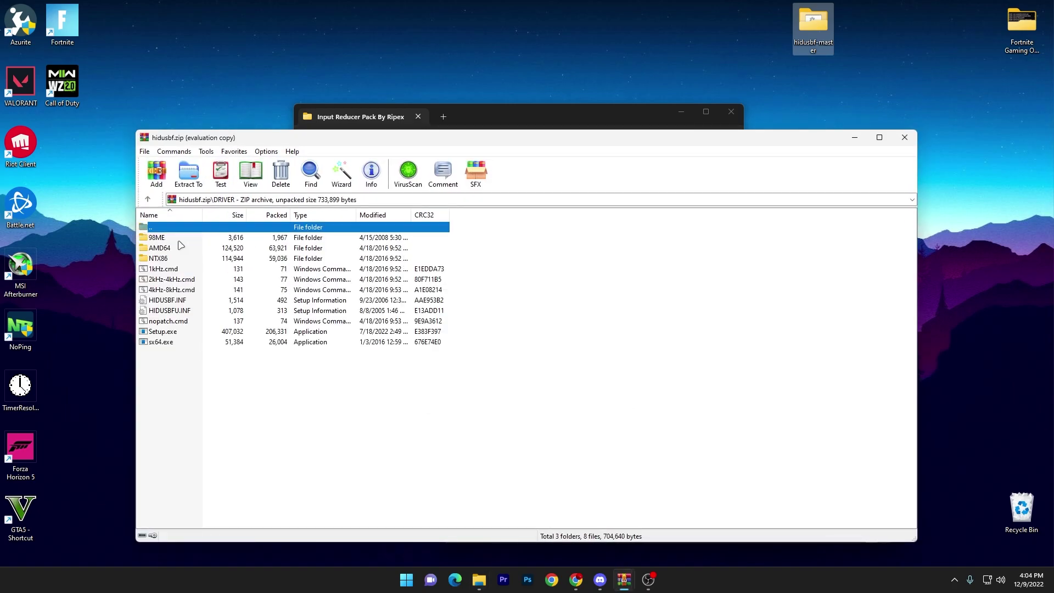
left_click(163, 332)
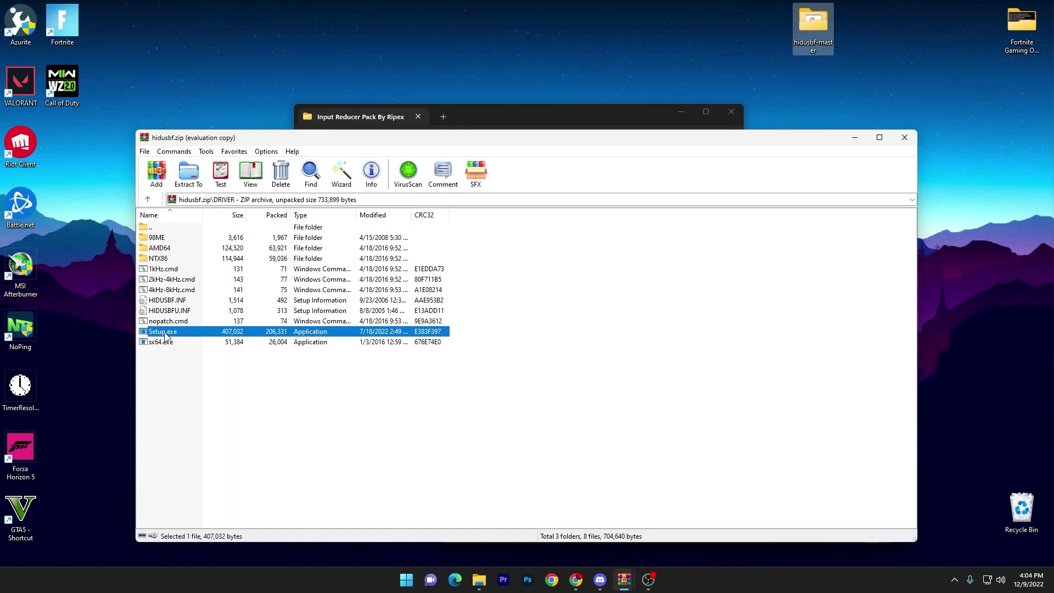
double_click(187, 332)
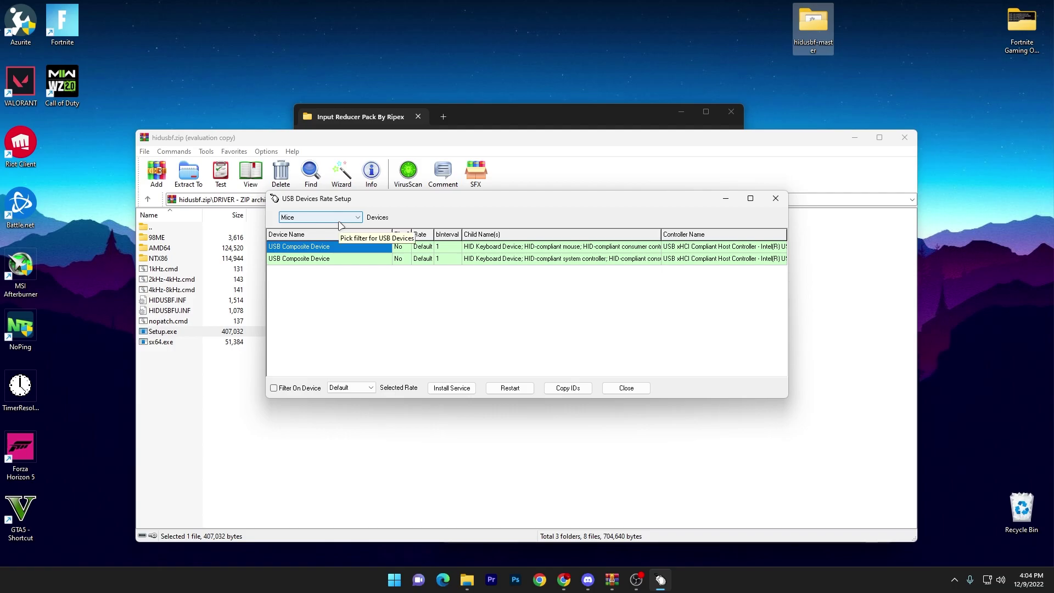
- Show only Keyboards in the device list and try to enable Filter On Device for the first USB Composite Device
left_click(306, 220)
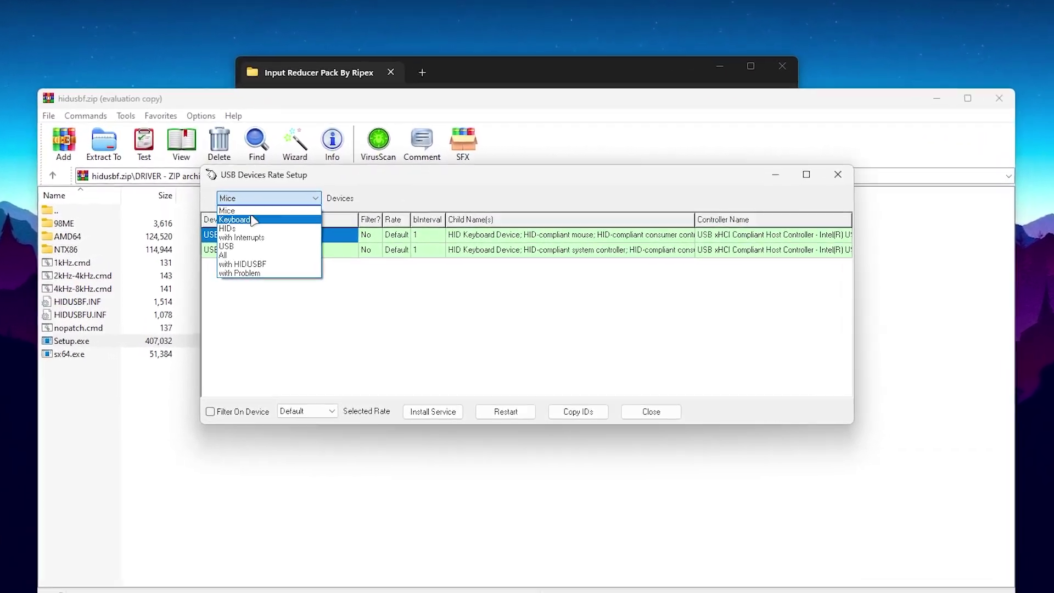
left_click(272, 222)
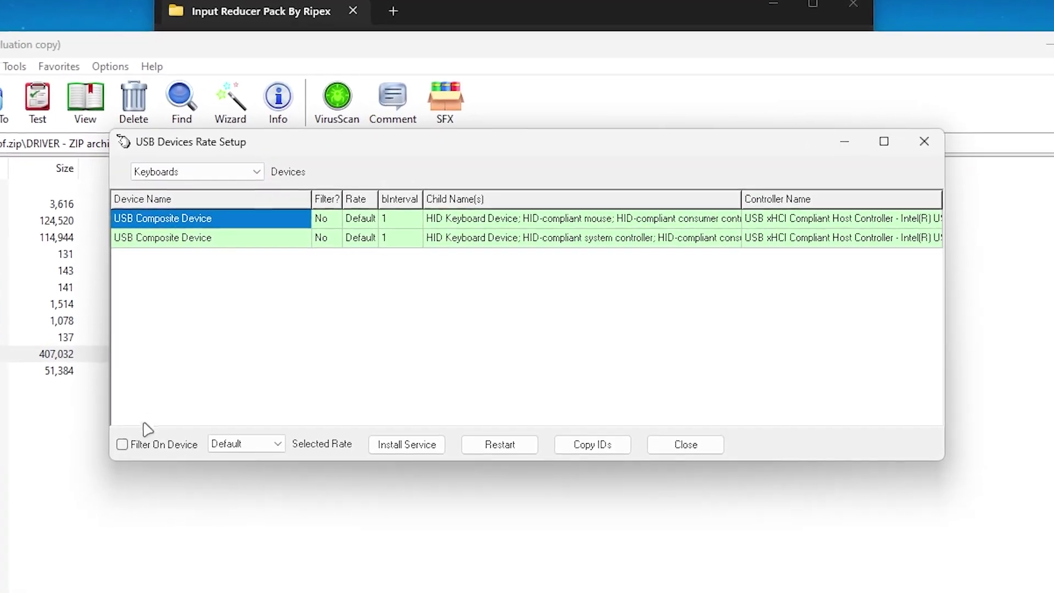
left_click(162, 456)
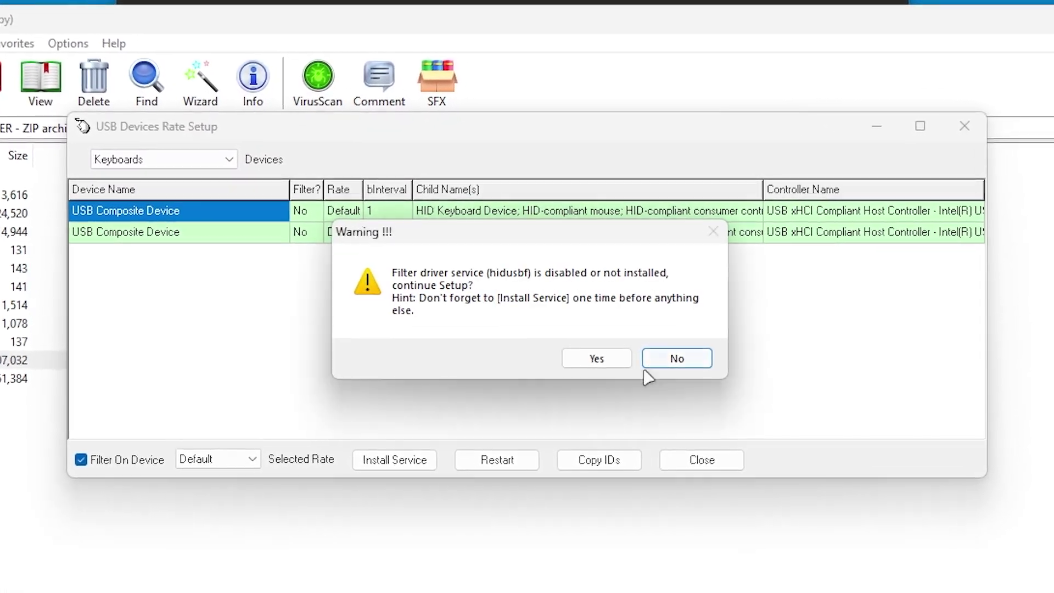
left_click(666, 360)
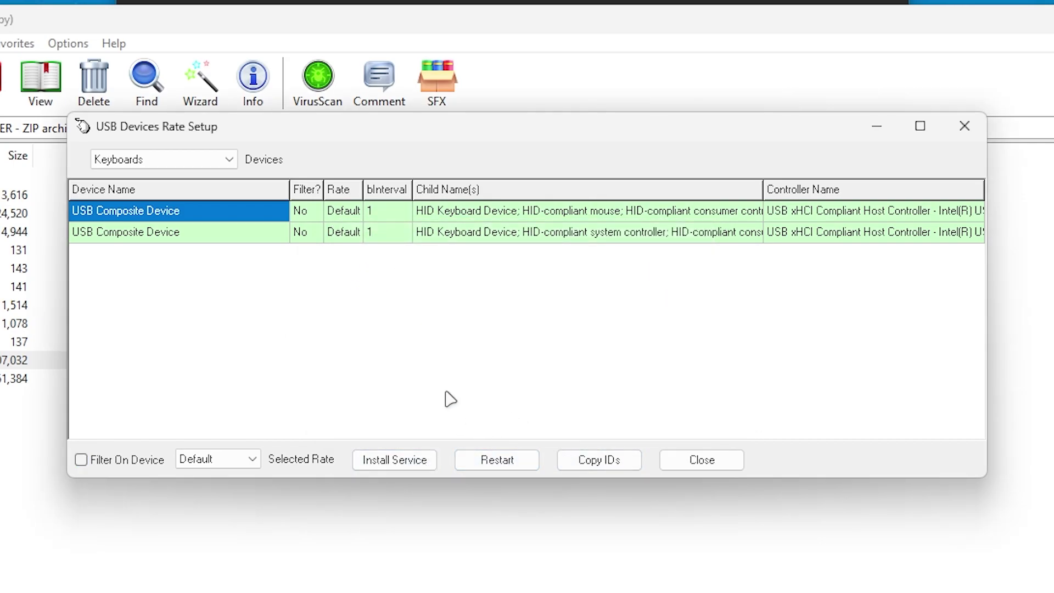
- Set the first USB Composite Device's rate to 1000 and install the filter service
left_click(509, 461)
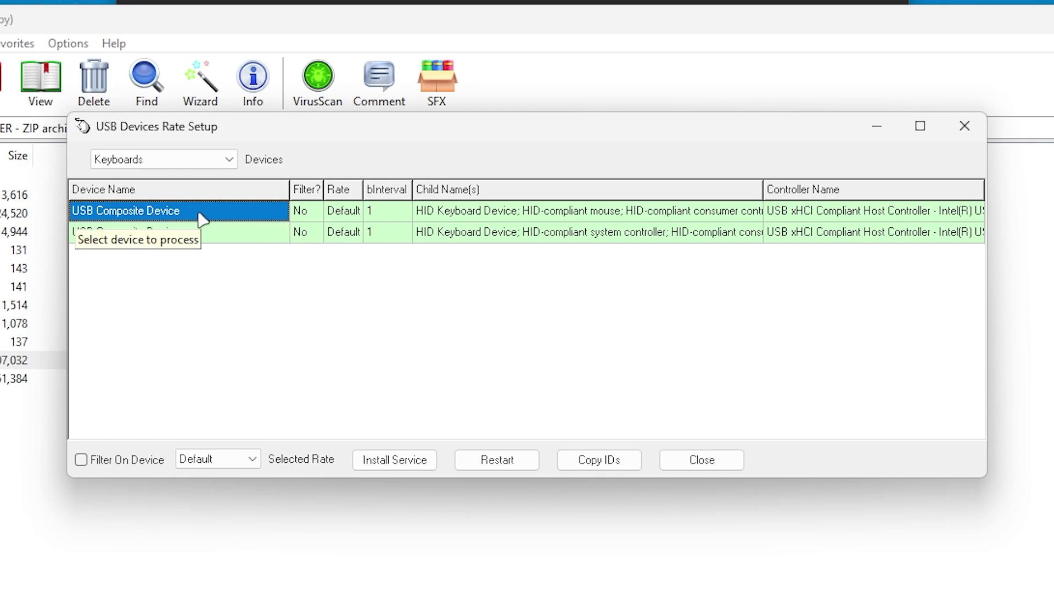
left_click(205, 460)
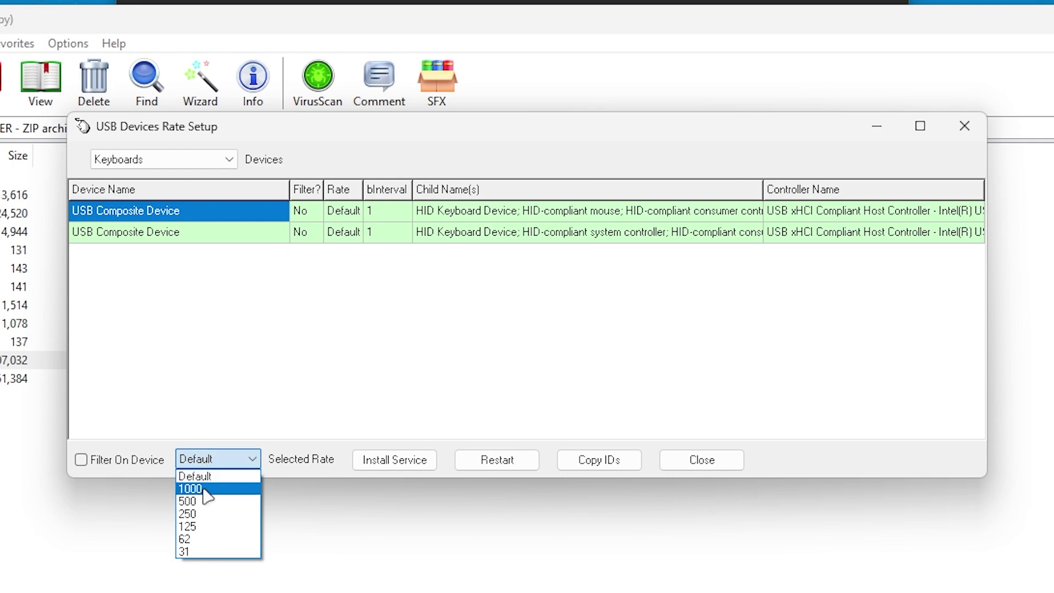
left_click(203, 488)
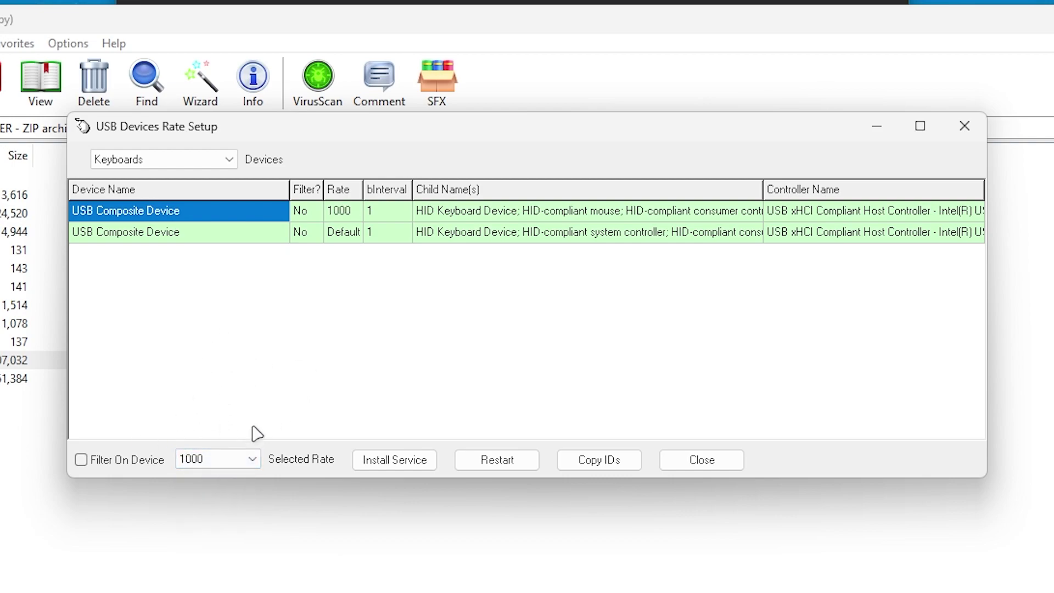
left_click(396, 466)
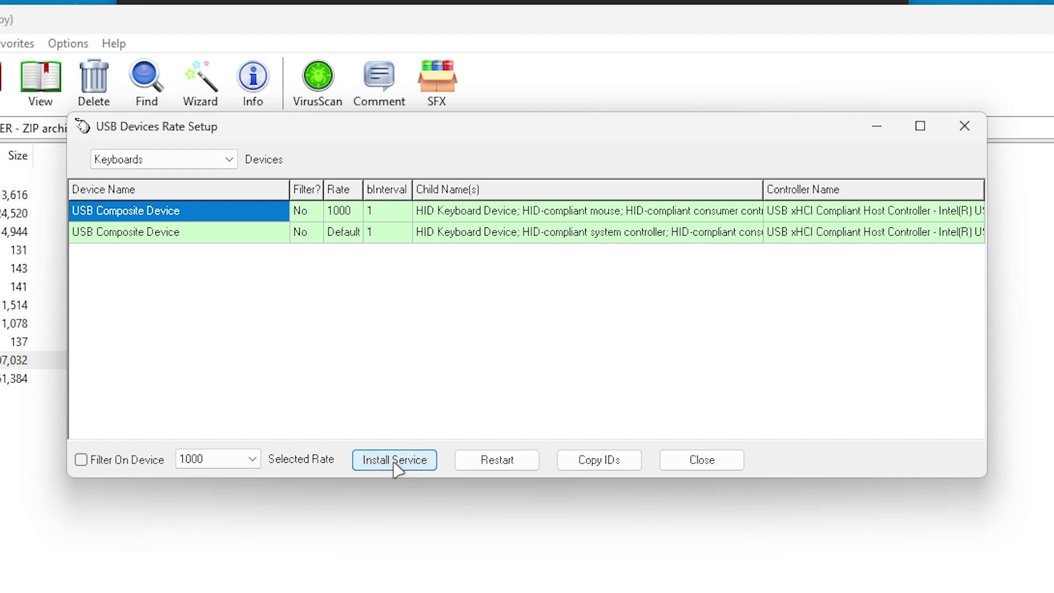
- Set the second USB Composite Device's rate to 1000 and restart both devices
left_click(82, 235)
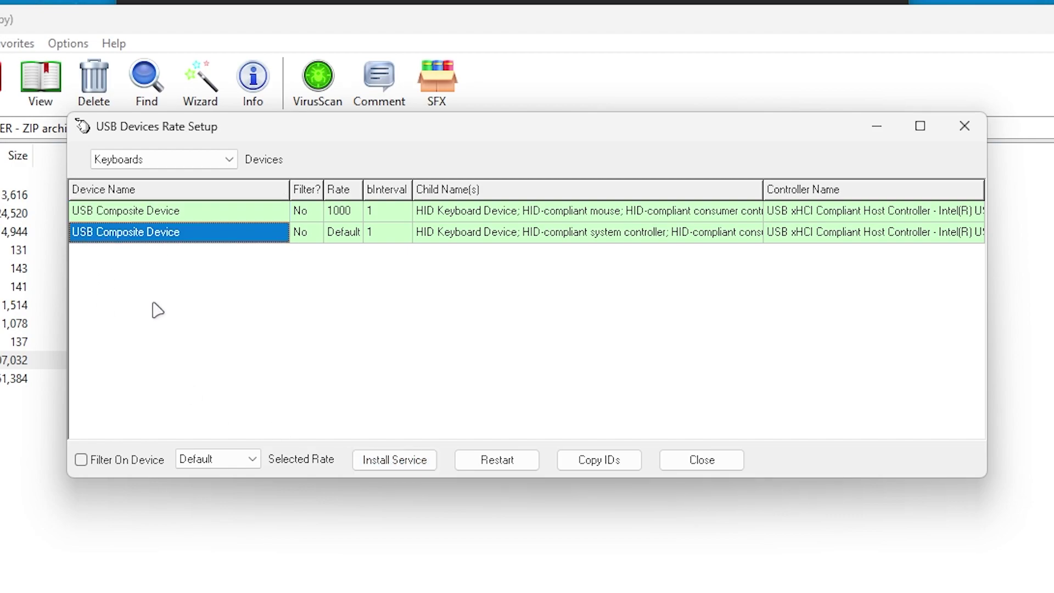
left_click(231, 461)
left_click(189, 489)
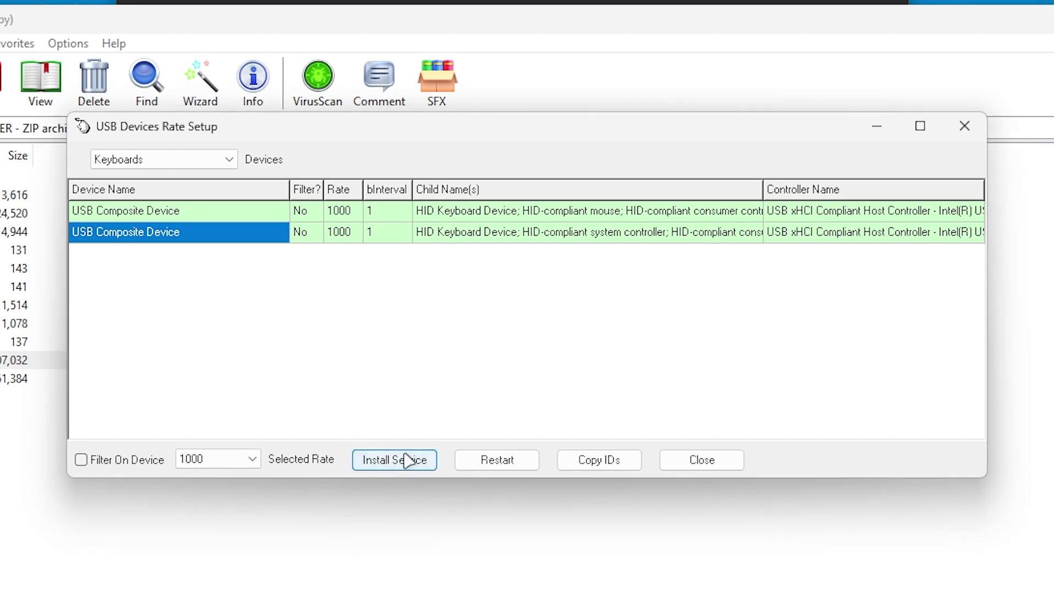
left_click(505, 464)
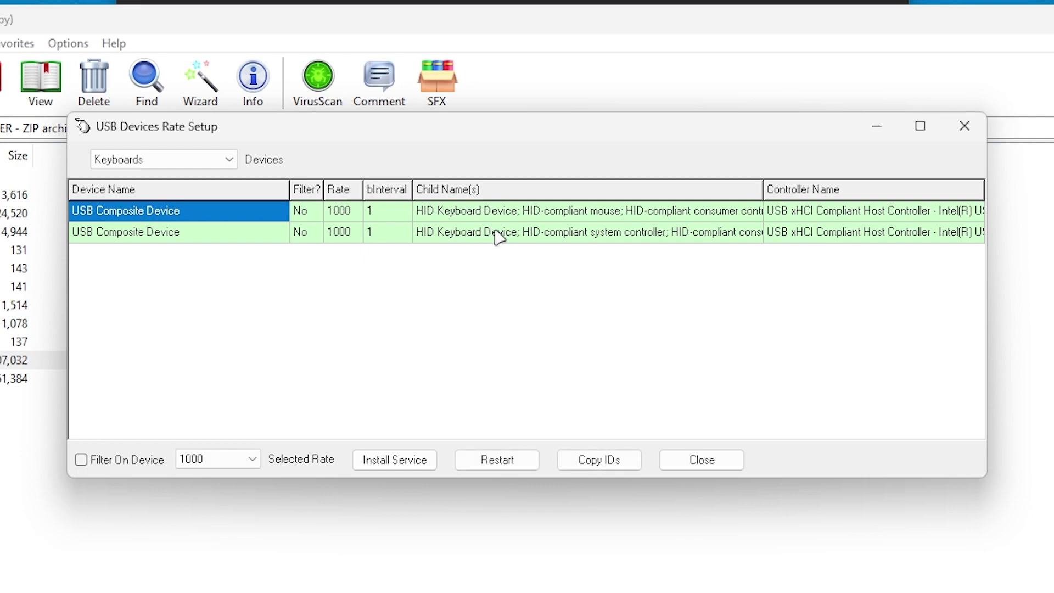
left_click(459, 216)
left_click(502, 461)
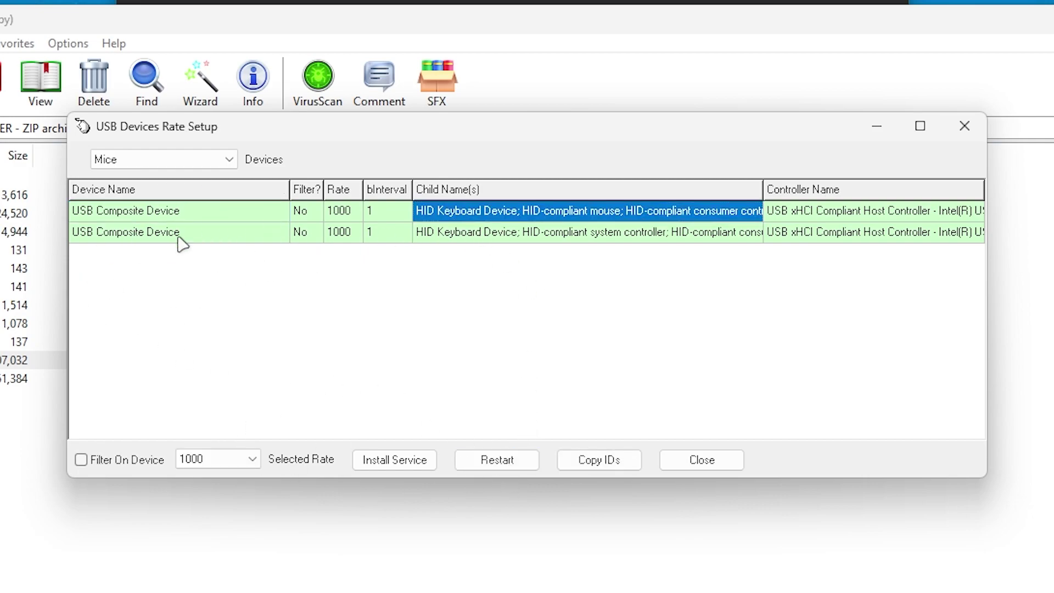
- Close USB Devices Rate Setup, the hidusbf.zip archive and the hidusbf-master folder window
left_click(968, 131)
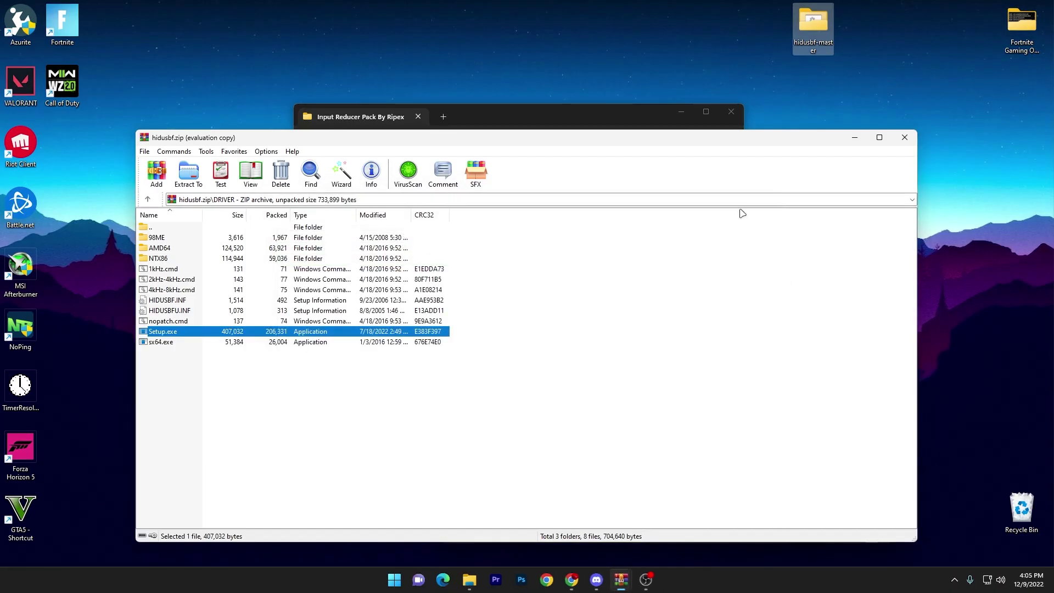
left_click(907, 141)
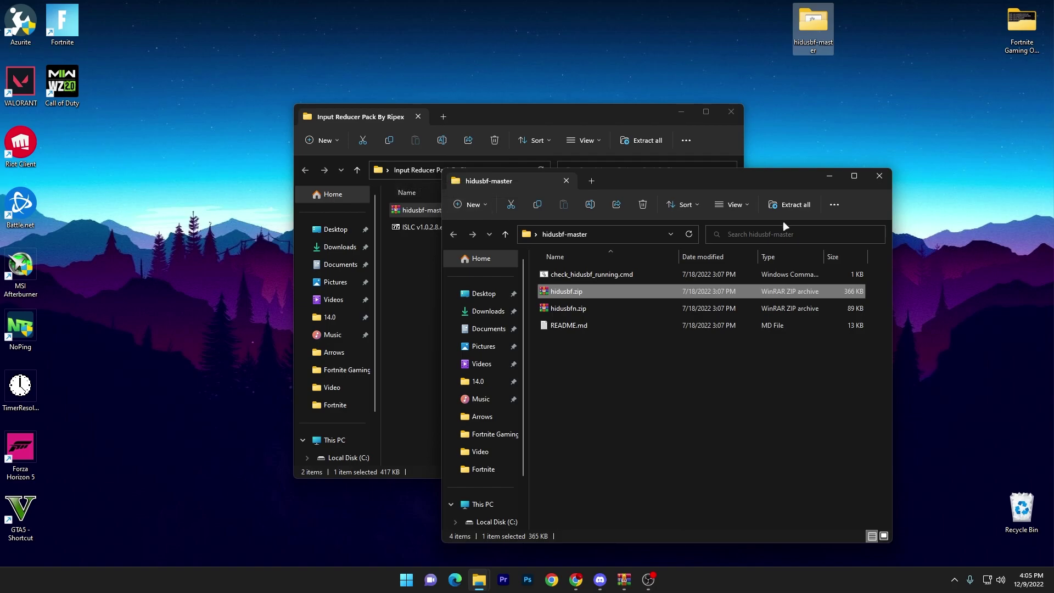
left_click(879, 176)
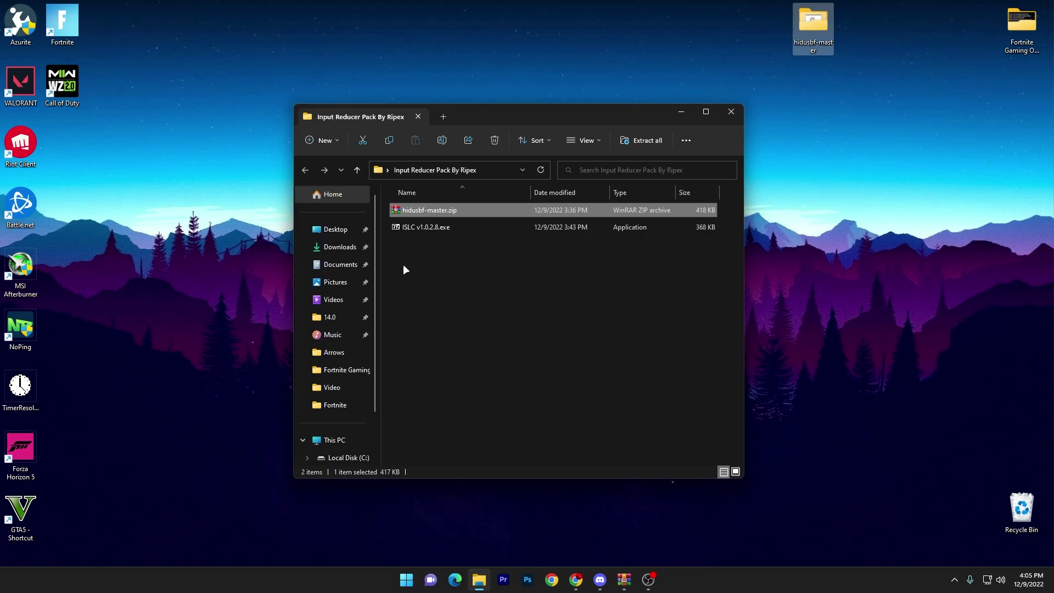
- Extract ISLC v1.0.2.8.exe into the Input Reducer Pack folder and launch Intelligent standby list cleaner from the extracted folder
double_click(411, 226)
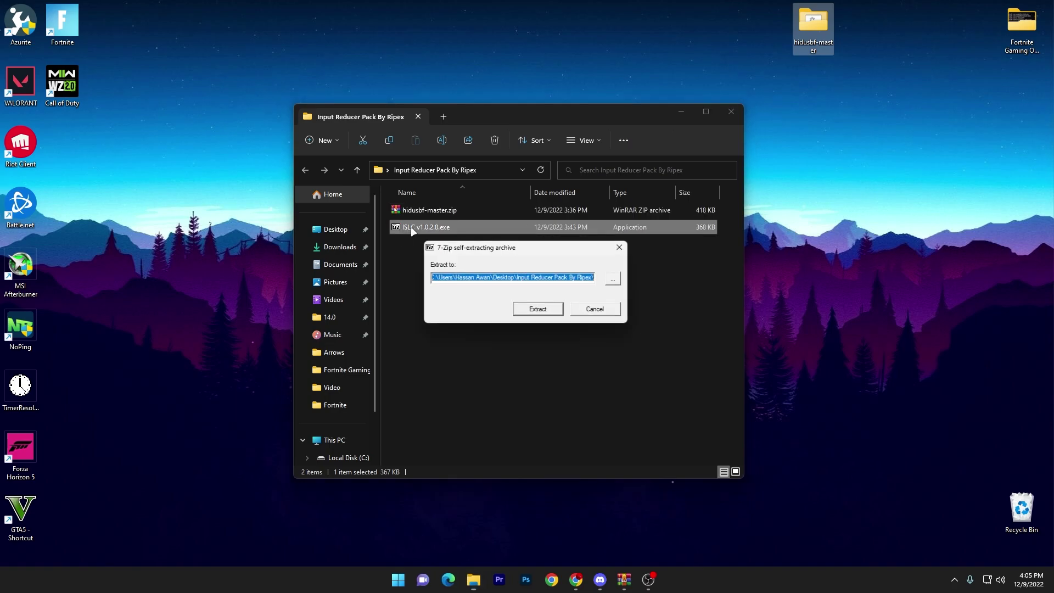
left_click(545, 309)
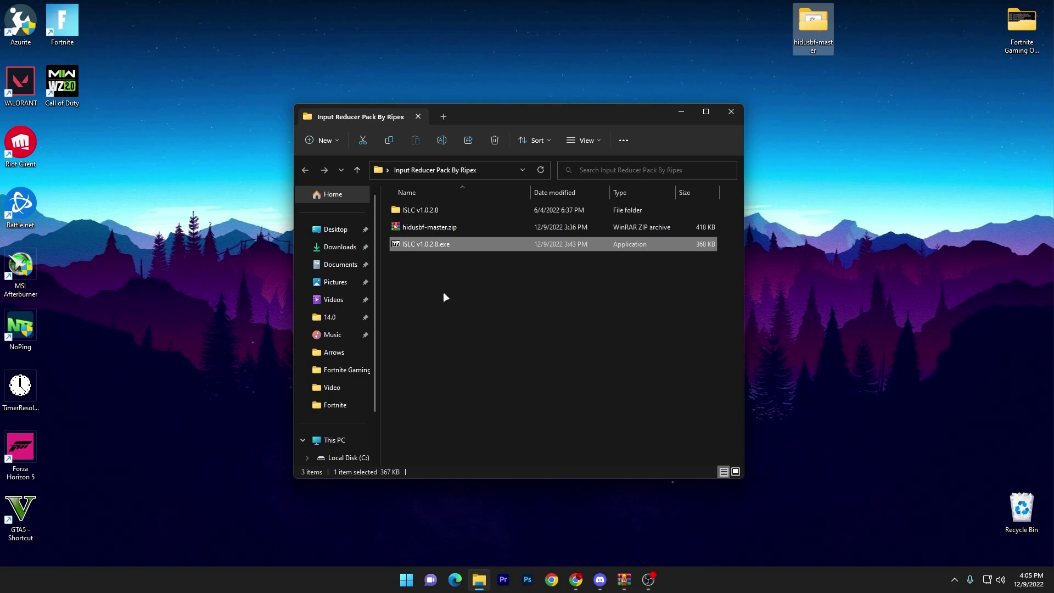
double_click(416, 210)
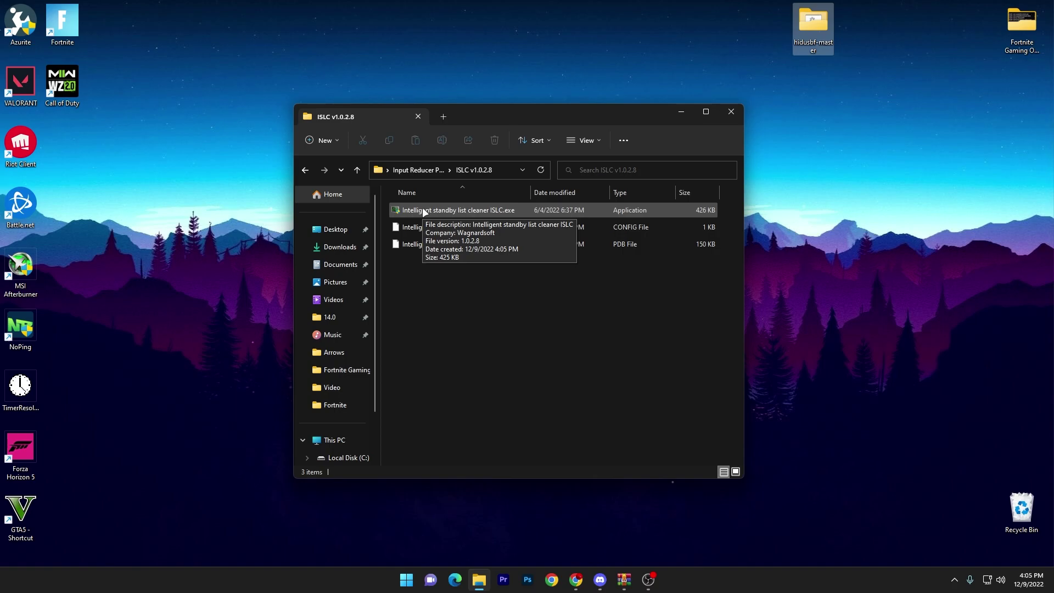
double_click(425, 212)
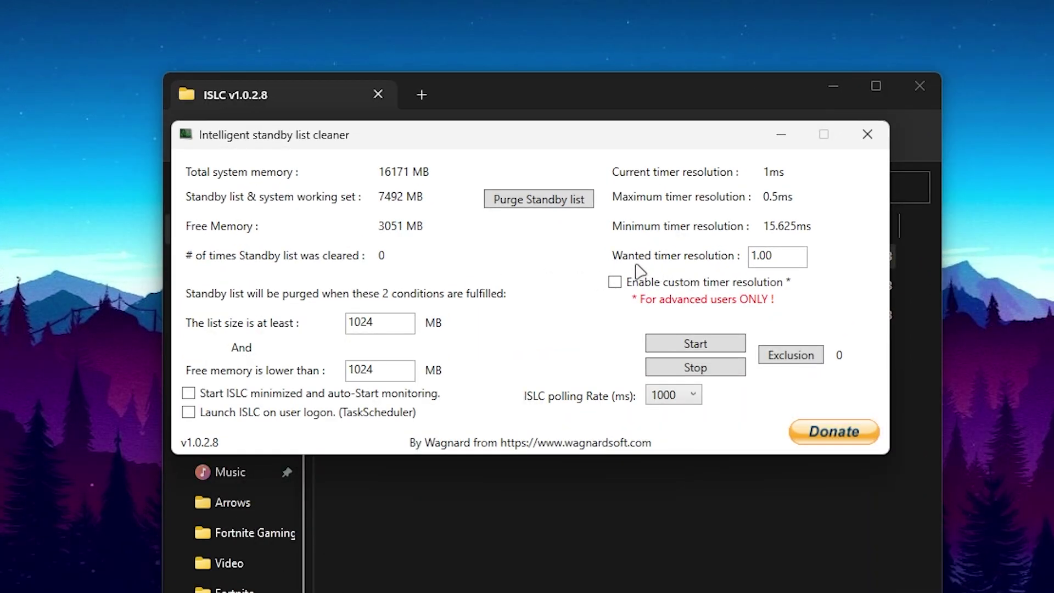
- Set the wanted timer resolution to 0.05 and enable the custom timer resolution
left_click_drag(786, 252, 622, 257)
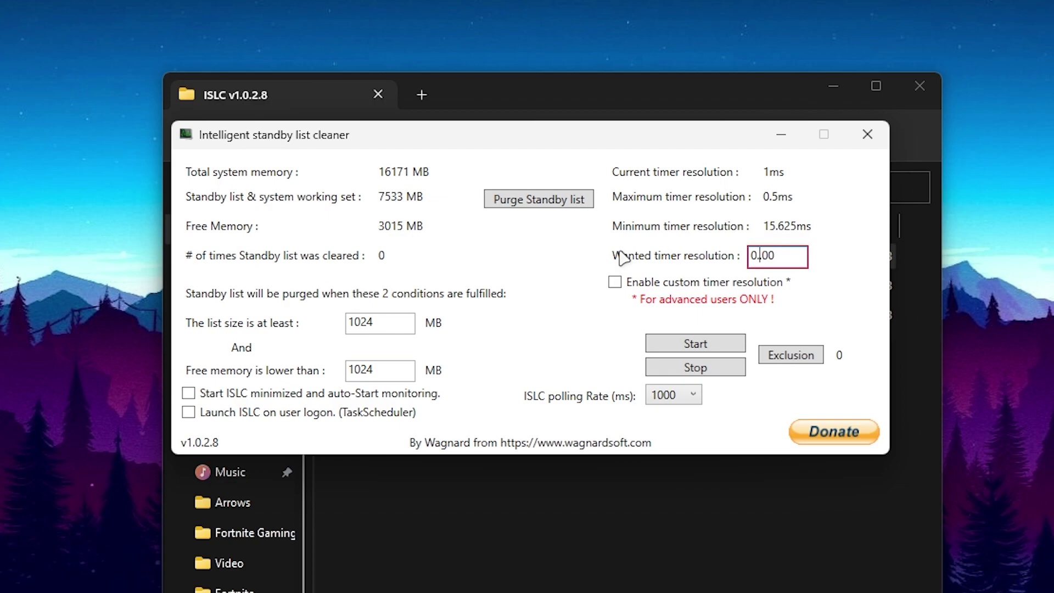
type("0.05")
key("BackSpace")
key("BackSpace")
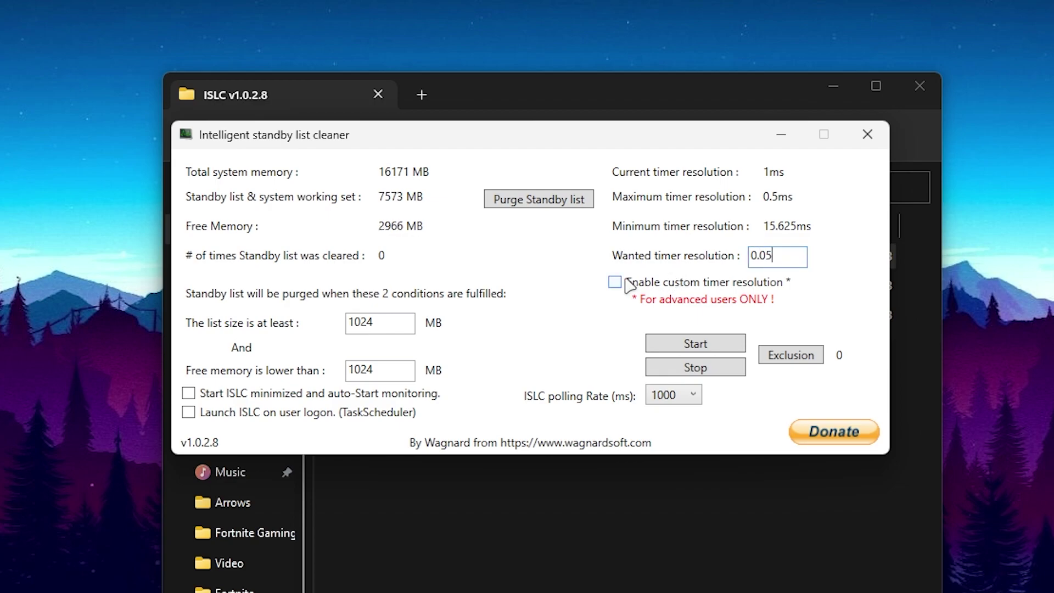
left_click(615, 282)
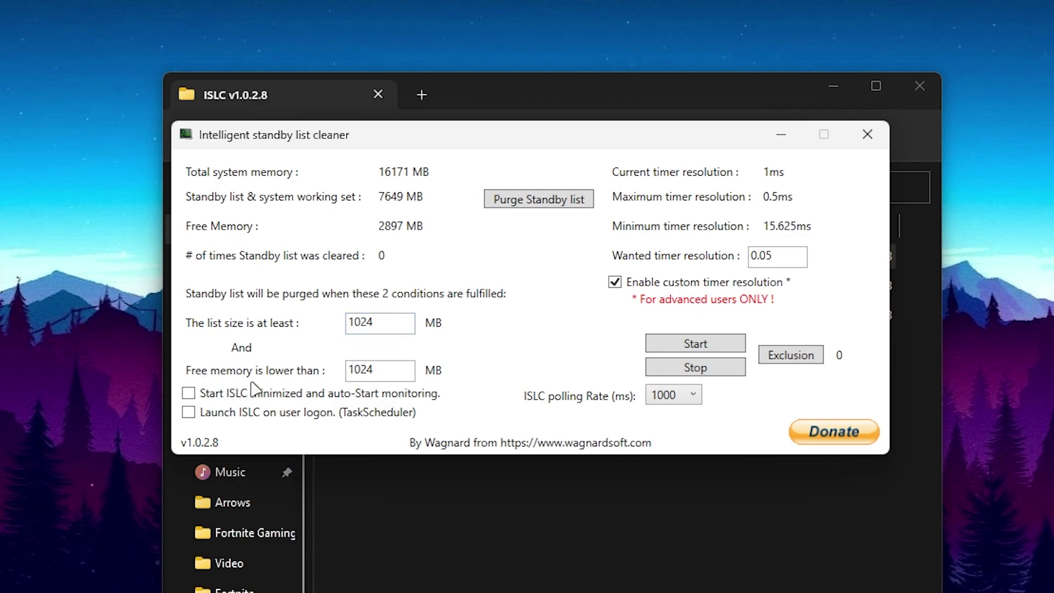
- Set the free memory purge threshold to 16000 MB and choose the ISLC polling rate
double_click(359, 370)
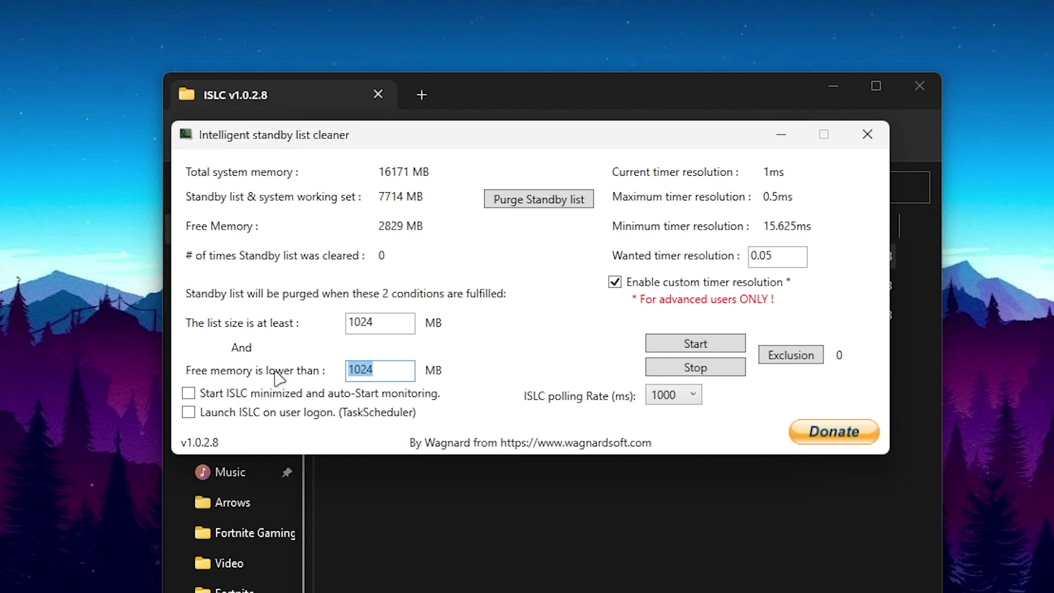
type("16000")
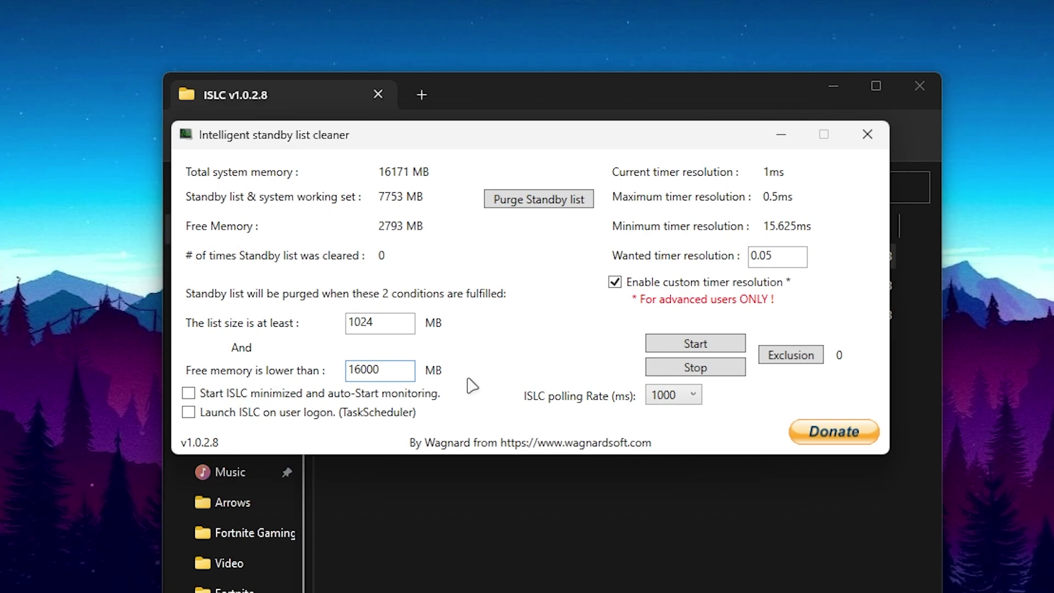
left_click(666, 396)
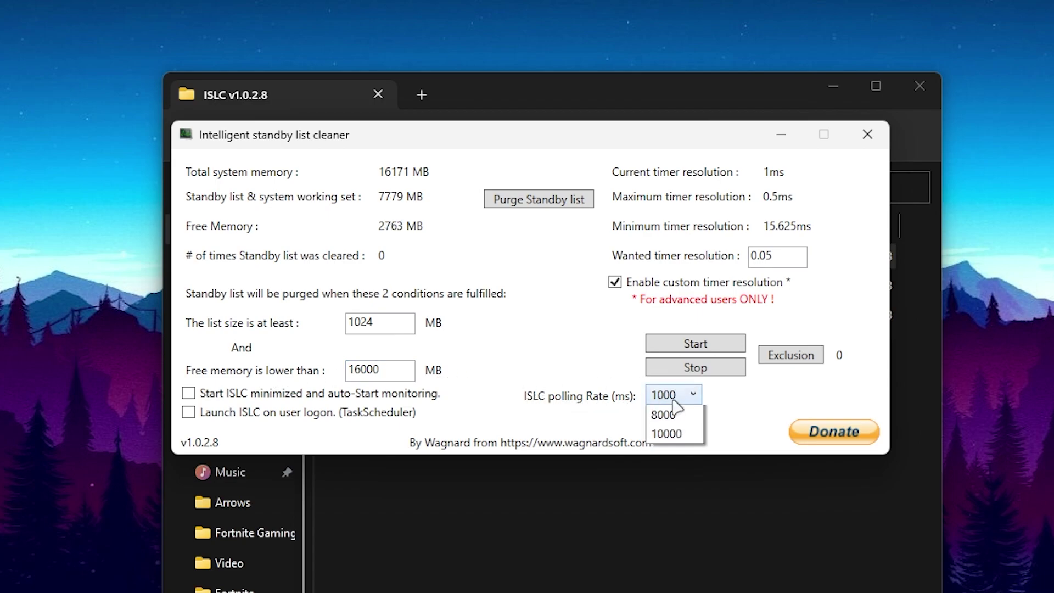
left_click(672, 452)
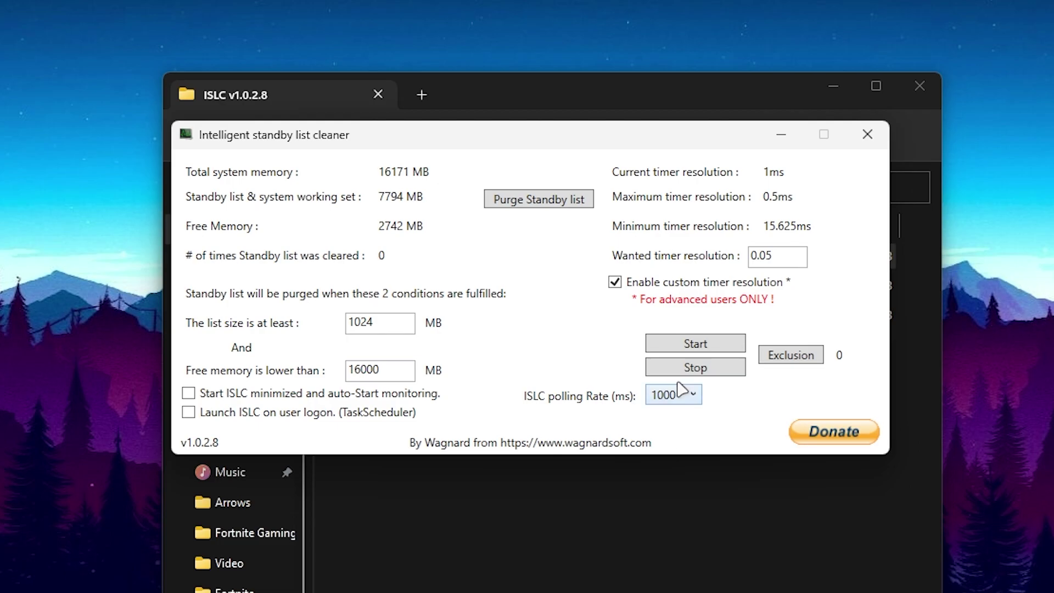
- Start the standby list monitoring and minimize Intelligent standby list cleaner
left_click(693, 344)
left_click(782, 135)
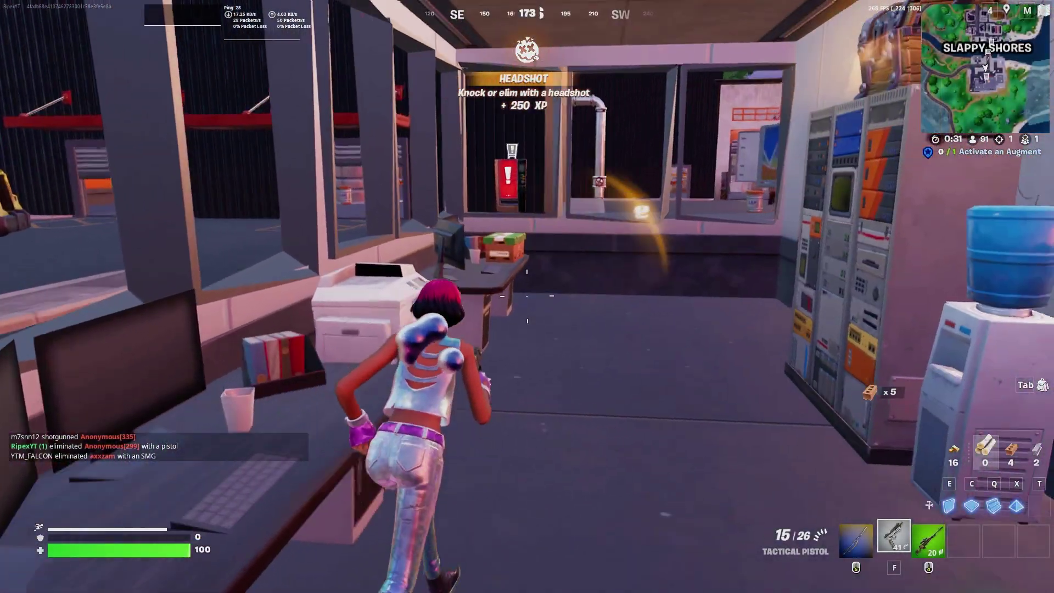
key("w")
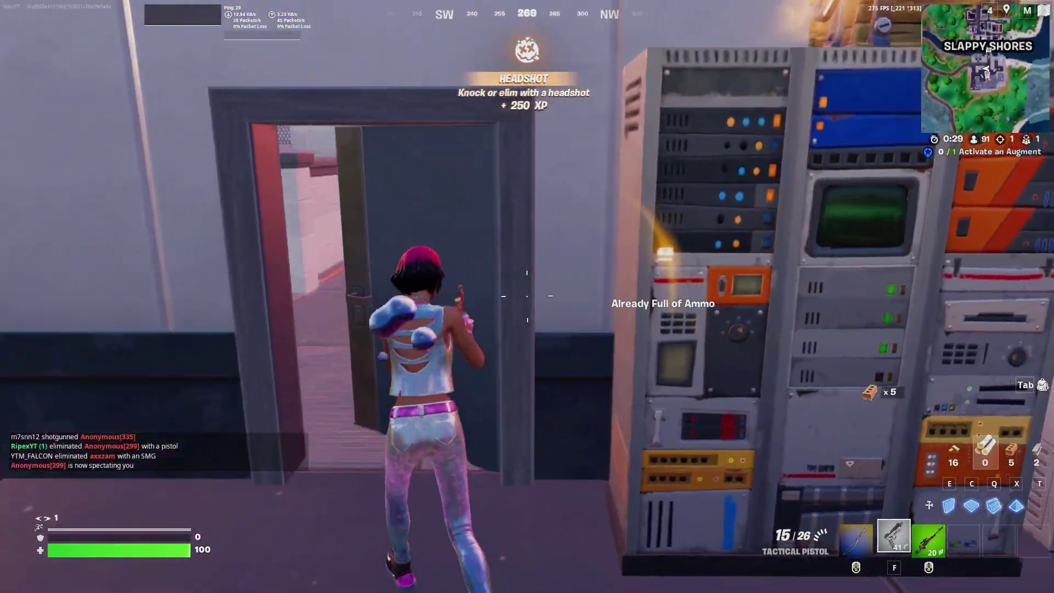
key("Tab")
key("Tab")
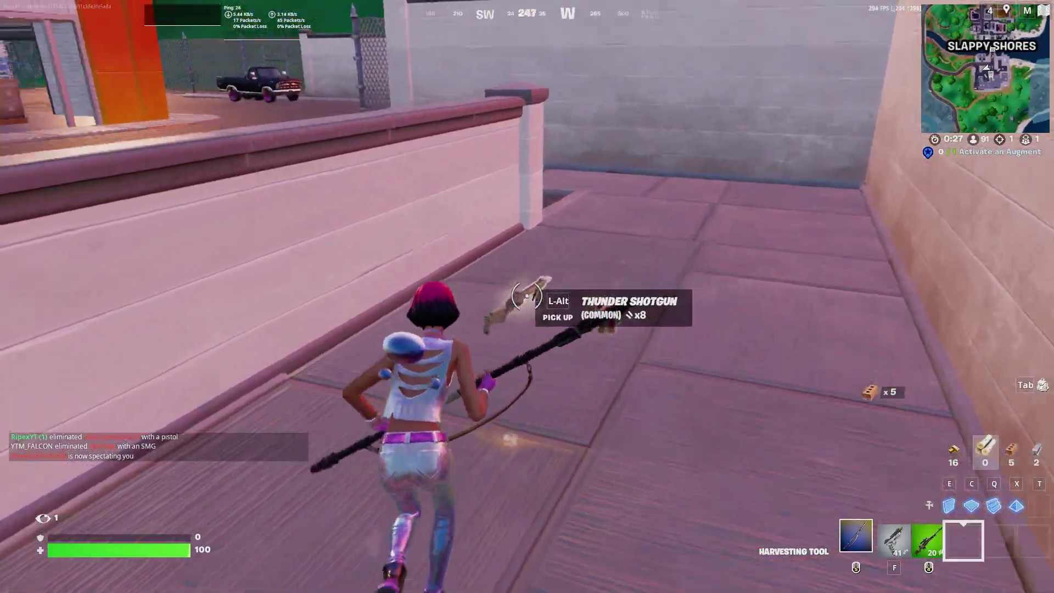
key("e")
key("Tab")
left_click_drag(838, 423, 694, 422)
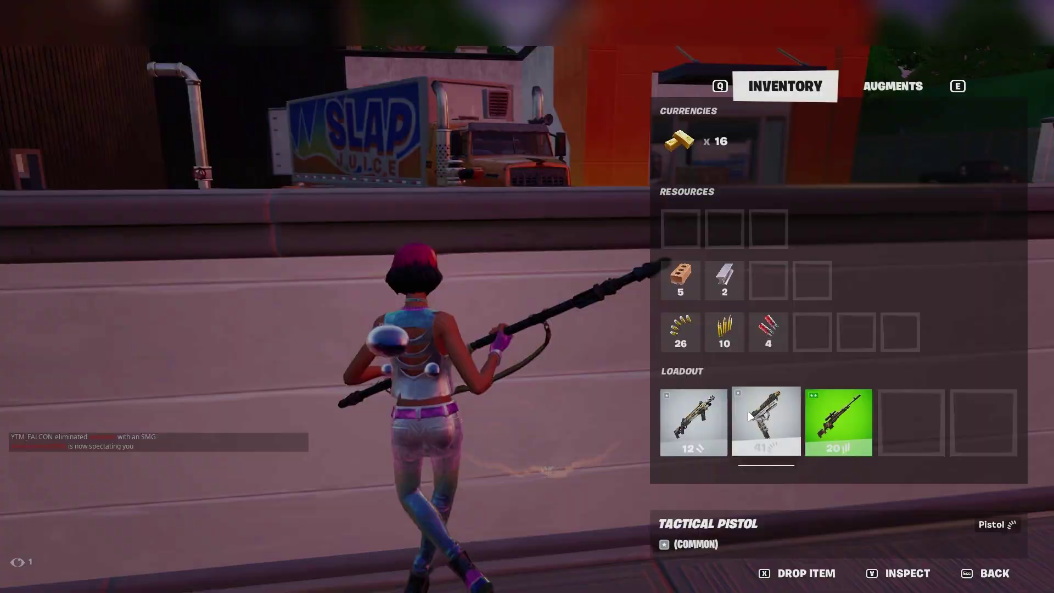
key("Tab")
key("w")
key("space")
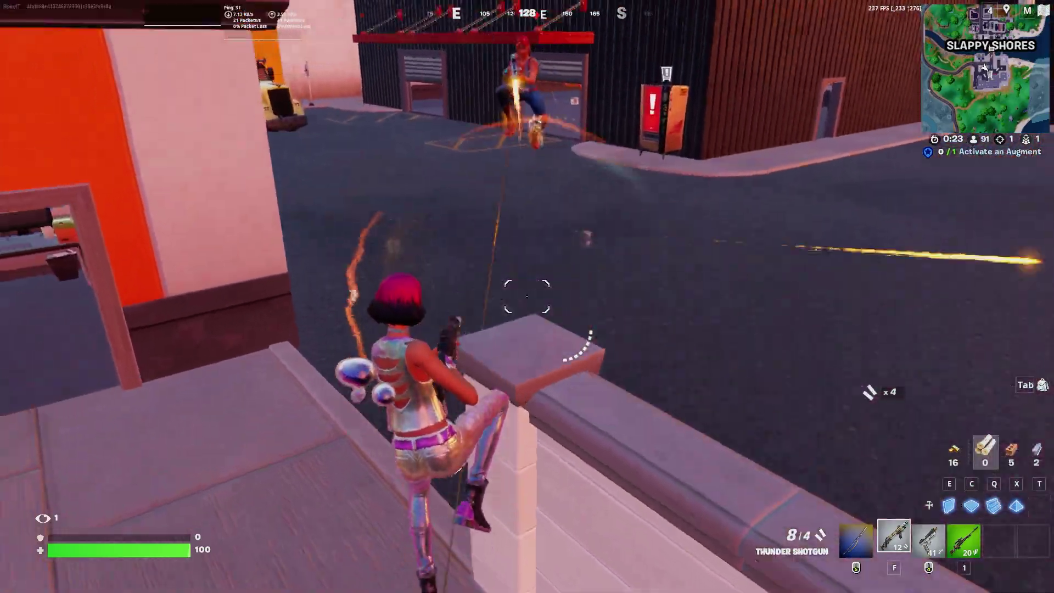
key("3")
left_click(527, 296)
left_click(527, 297)
left_click(527, 296)
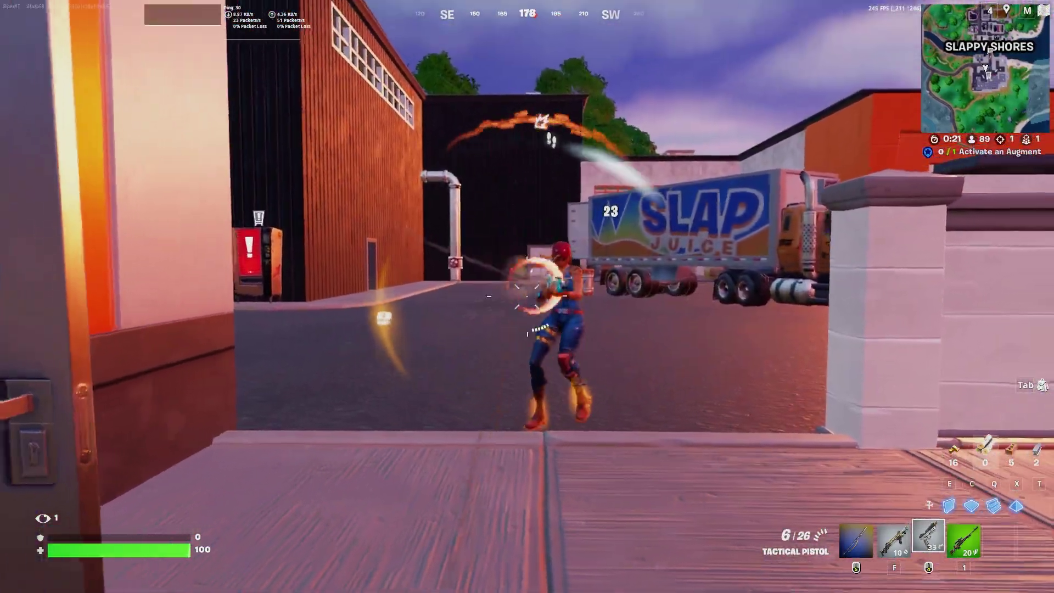
left_click(527, 297)
key("f")
key("3")
key("w")
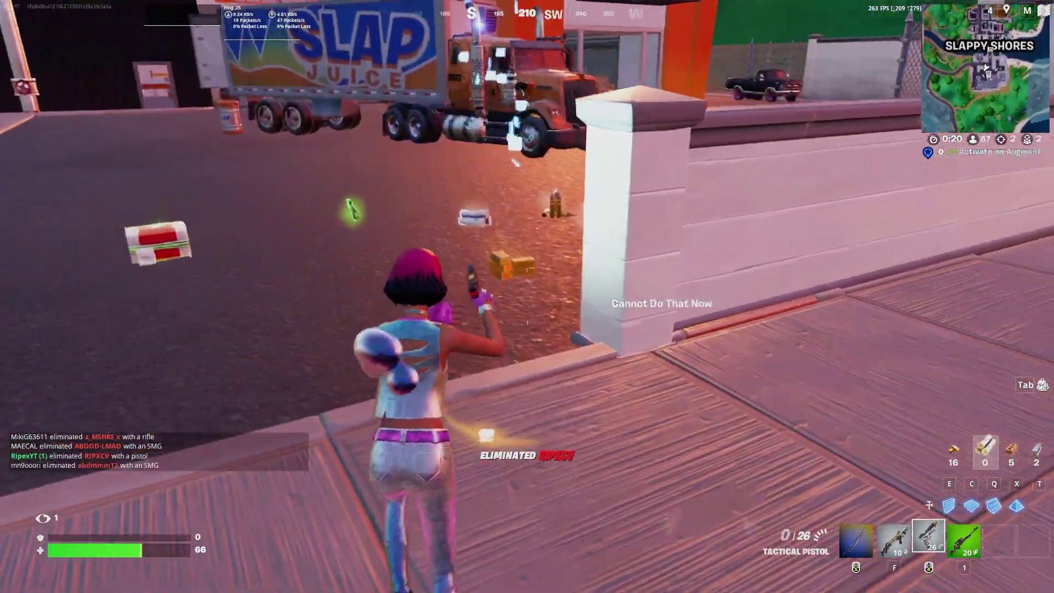
key("r")
key("alt")
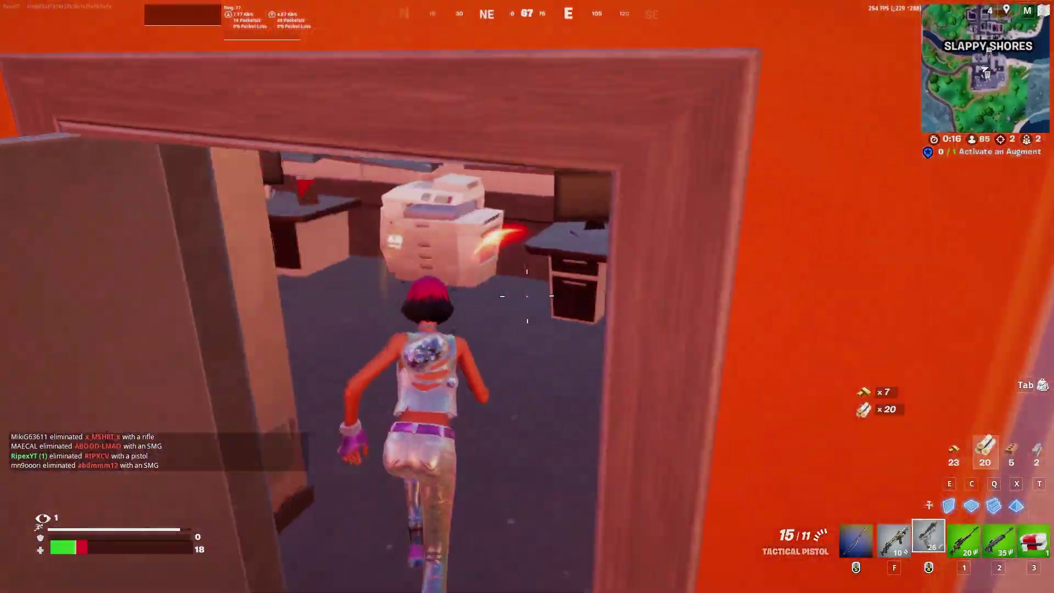
key("q")
left_click(527, 296)
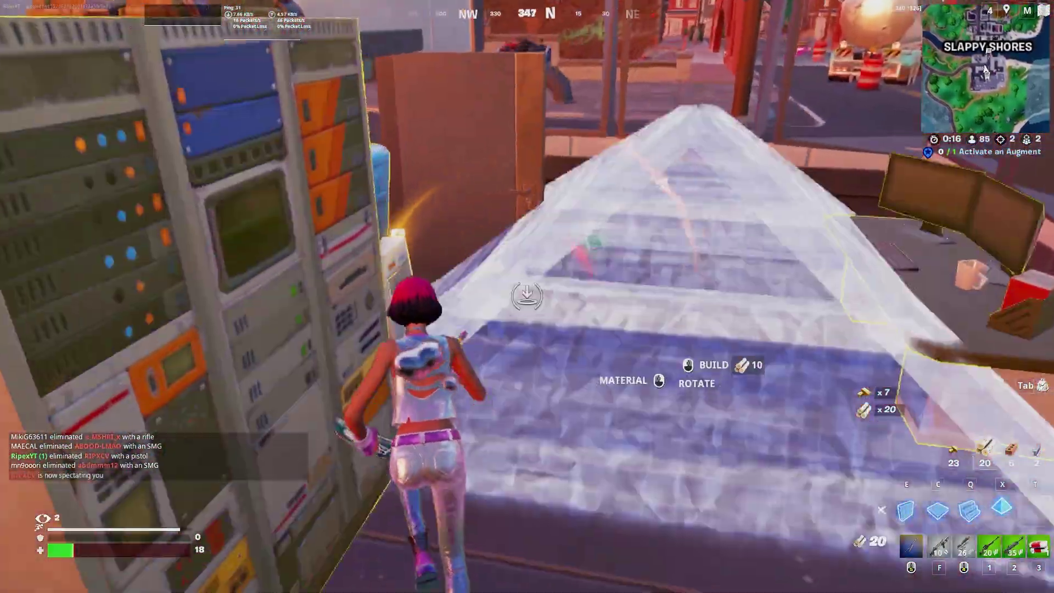
key("c")
left_click(526, 297)
key("2")
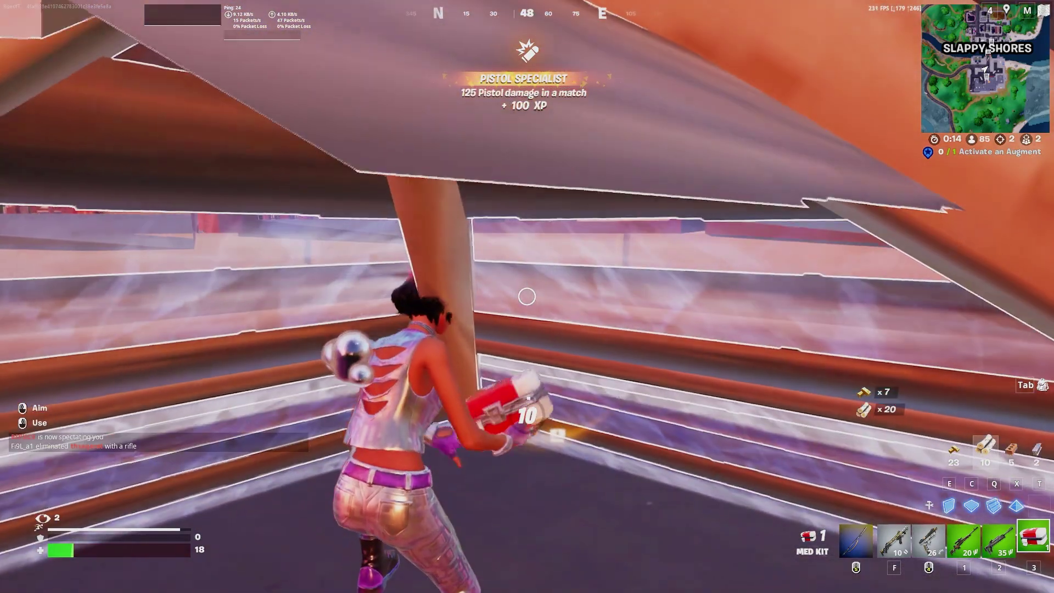
key("Tab")
key("Tab")
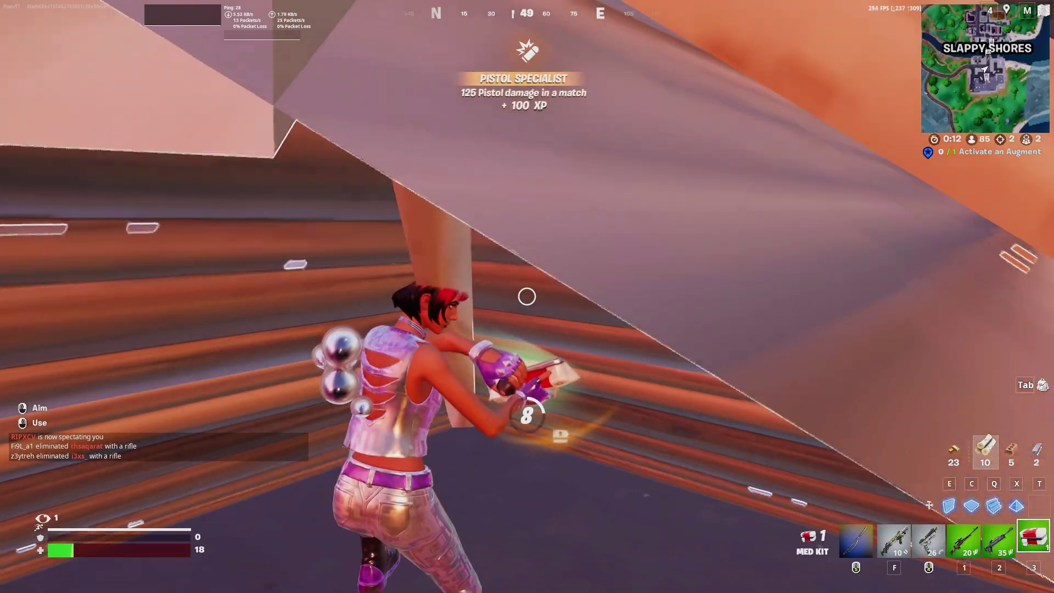